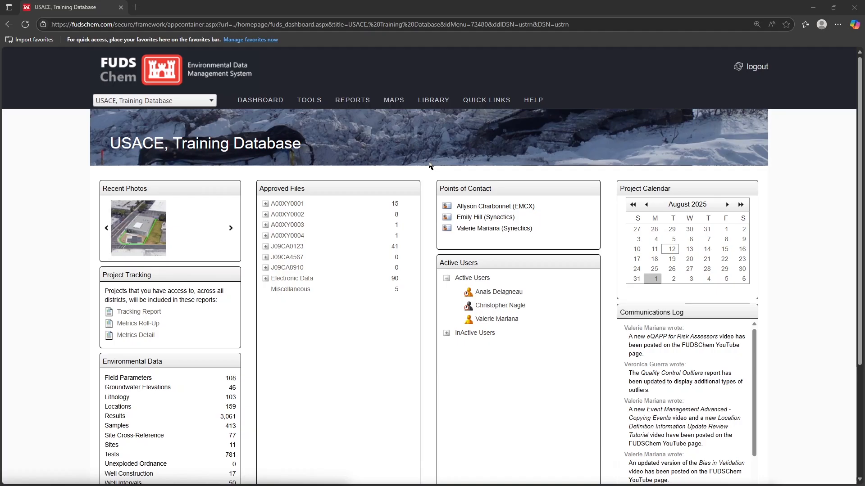
Open the Export to Google Earth page and read the help on the KML and KMZ export options.
mouse_move(394, 100)
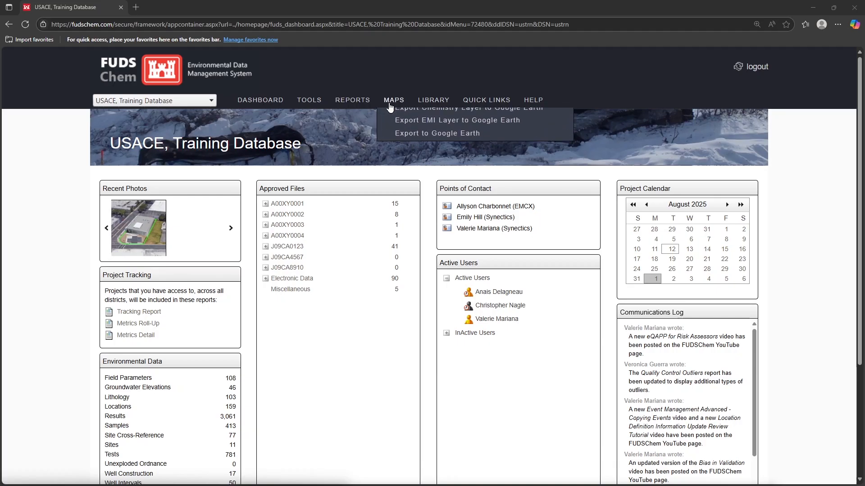
left_click(392, 138)
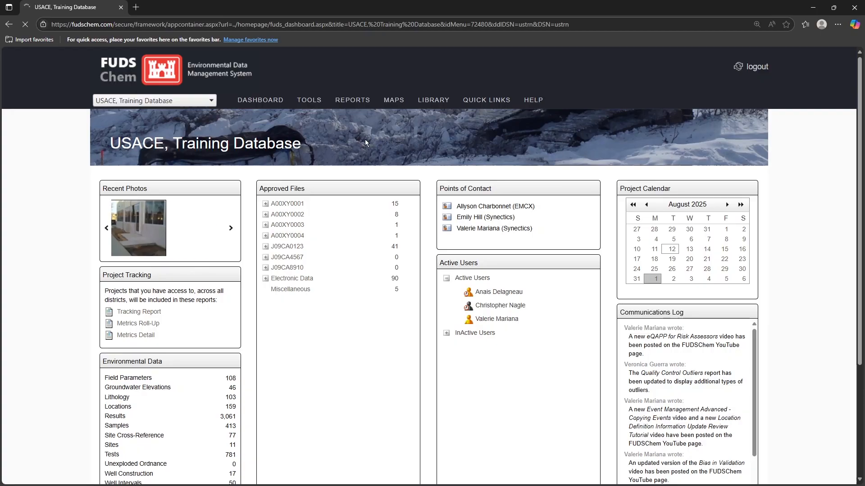
scroll(269, 304, "down", 3)
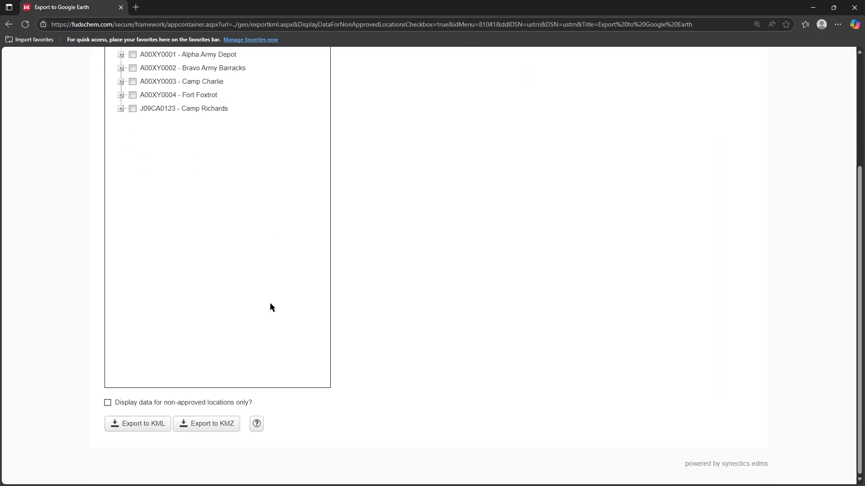
left_click(256, 423)
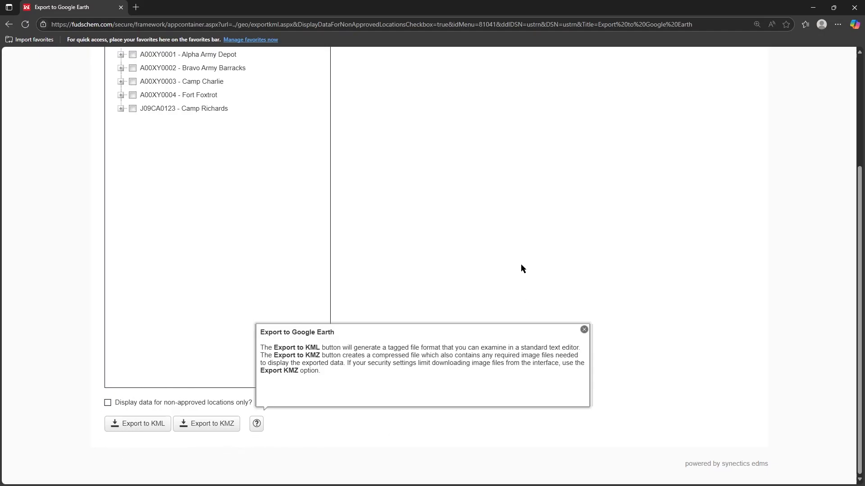
scroll(521, 265, "up", 4)
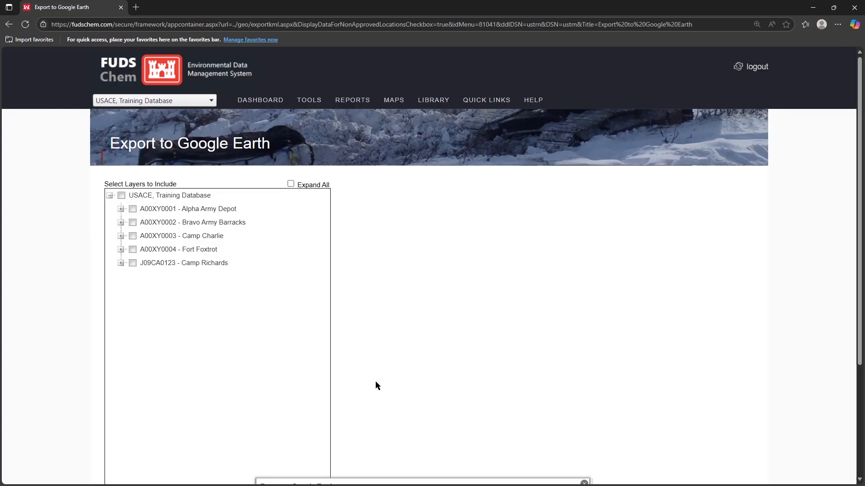
Switch to Notepad and examine the Camp Richards Boundary.kml markup from the header down to the coordinates, then minimize it.
key("alt+Tab")
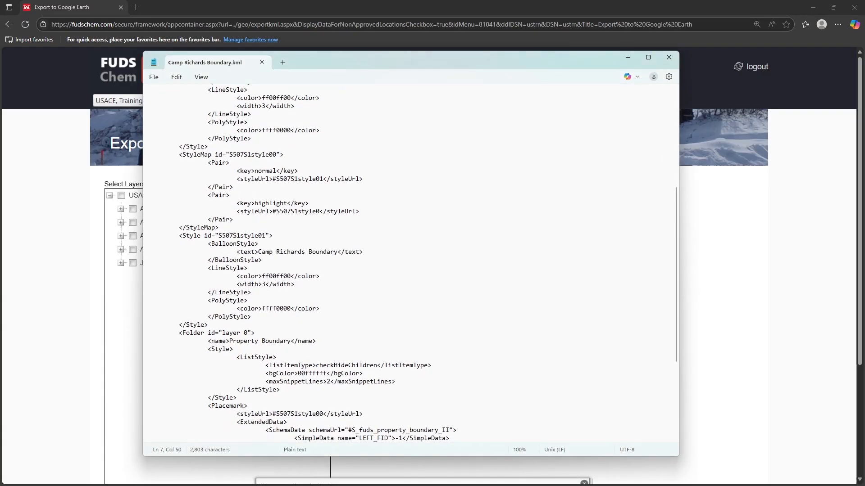
scroll(497, 241, "up", 5)
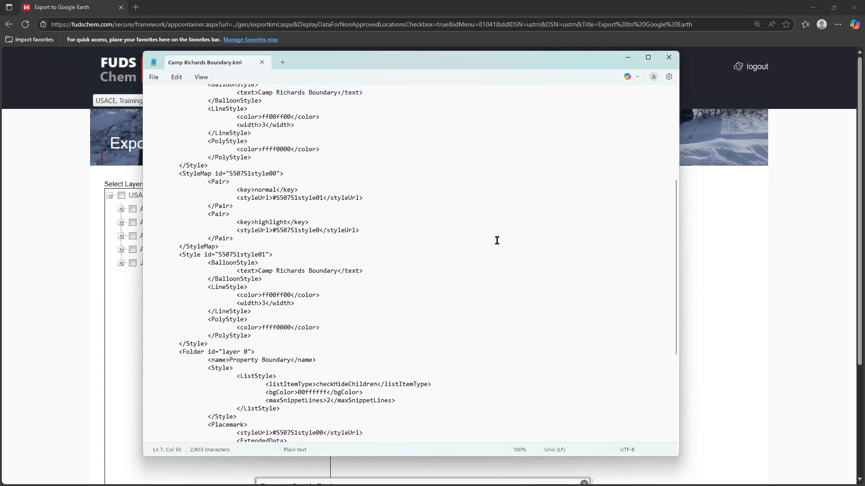
scroll(497, 241, "up", 3)
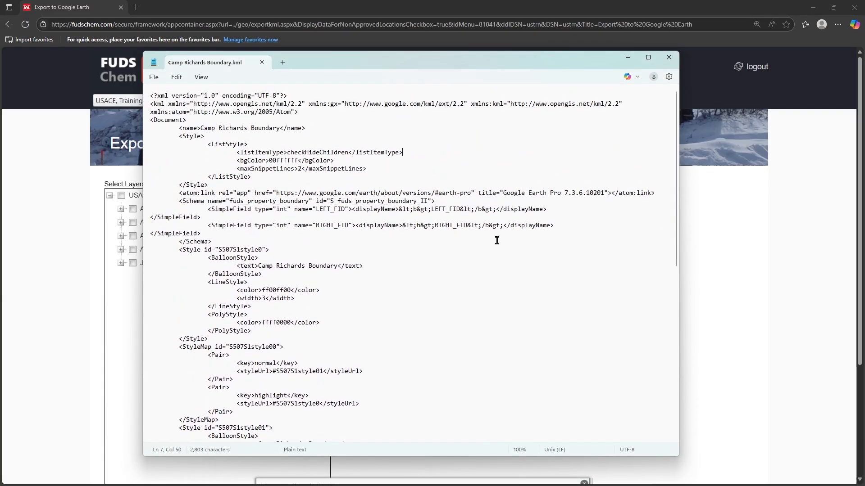
scroll(497, 242, "down", 14)
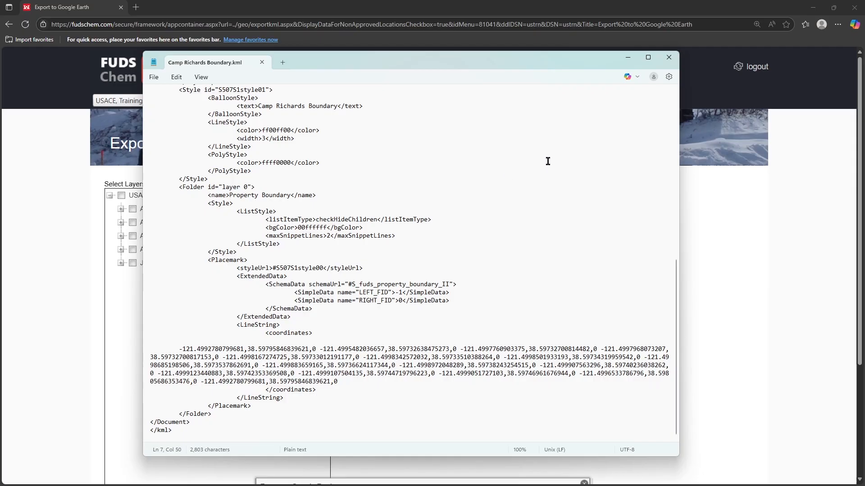
left_click(629, 57)
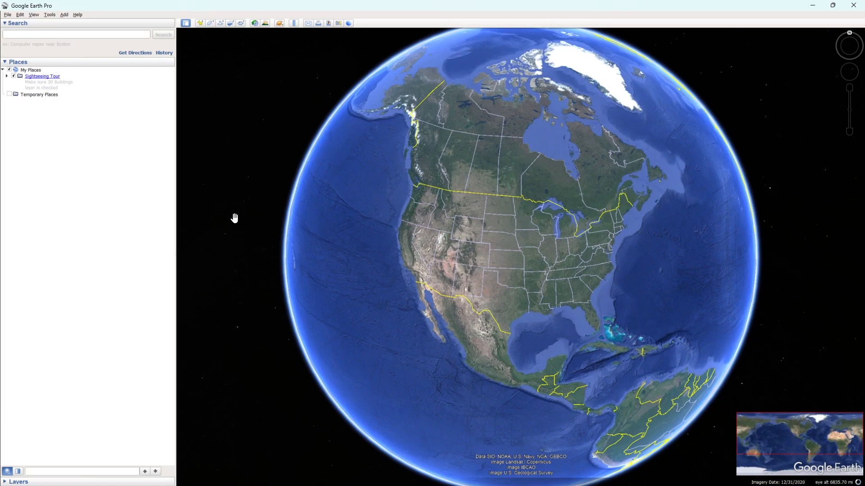
In Google Earth Pro, import the ESRI shapefile ForbesS7Polyline.shp without a style template and turn on its display.
left_click(8, 15)
left_click(30, 86)
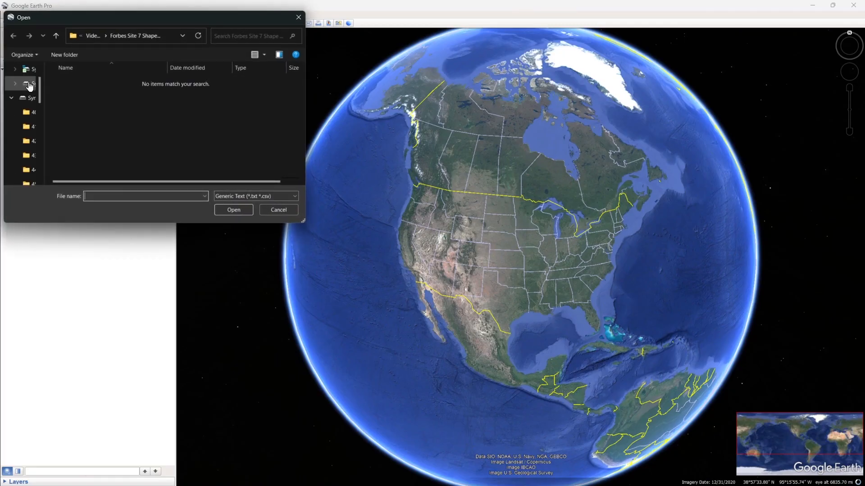
left_click(246, 196)
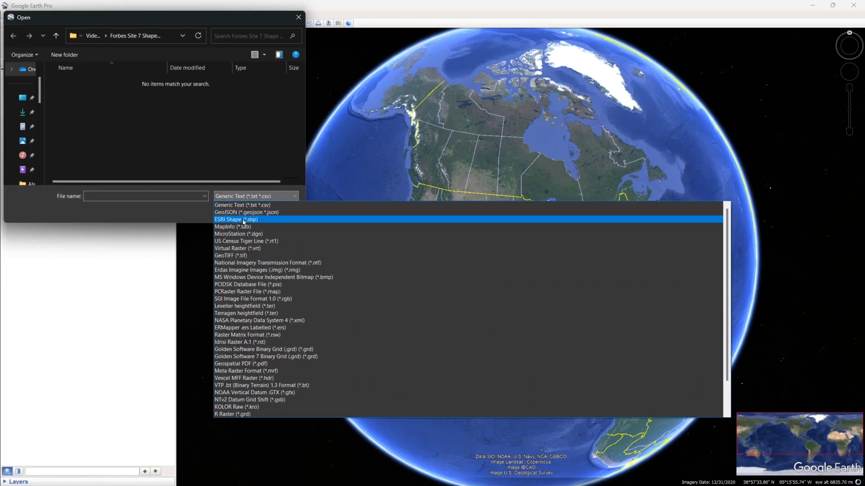
left_click(285, 220)
left_click(102, 83)
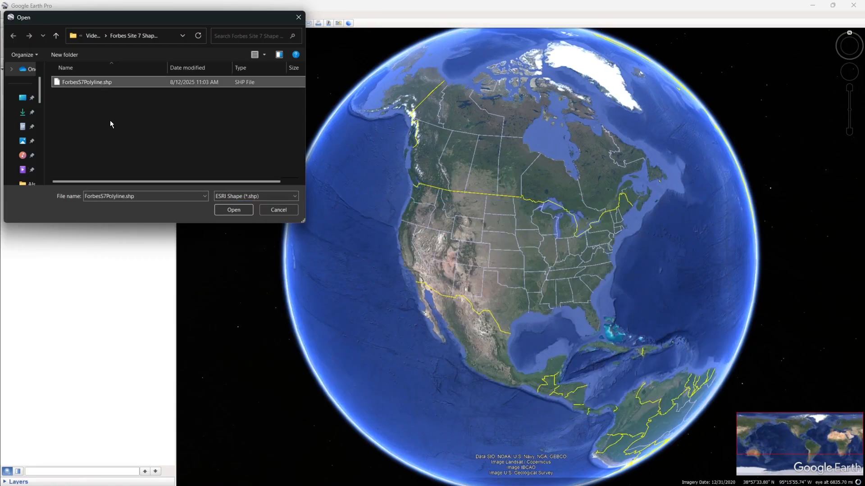
left_click(231, 211)
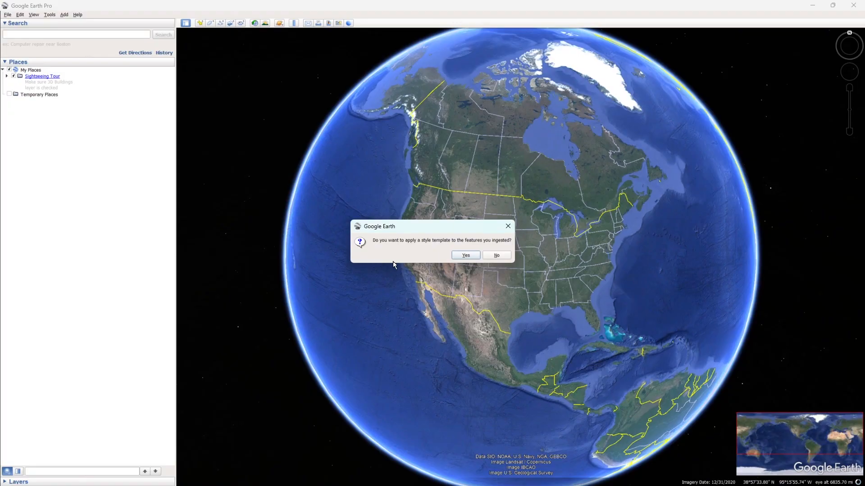
left_click(495, 256)
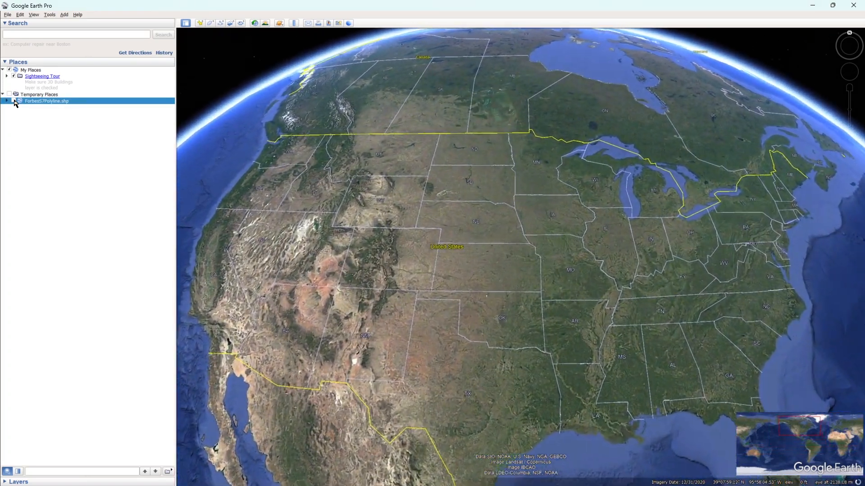
left_click(14, 100)
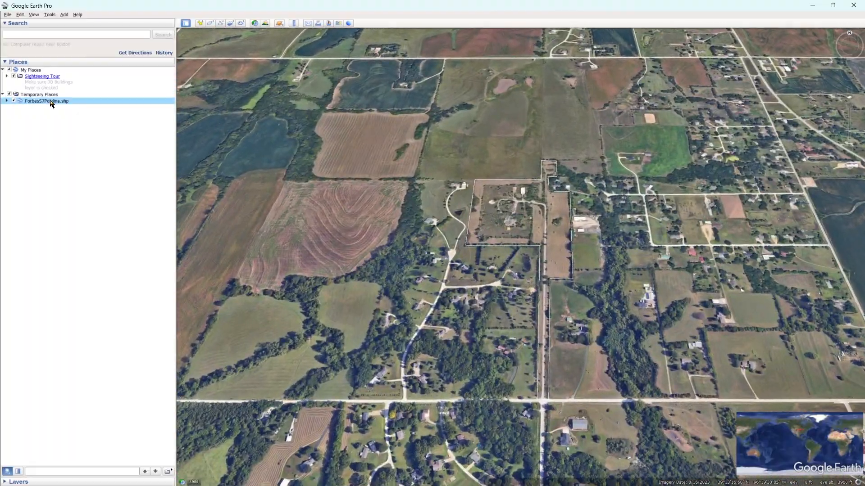
Set the line color of the ForbesS7Polyline.shp folder to bright green.
right_click(51, 103)
left_click(79, 221)
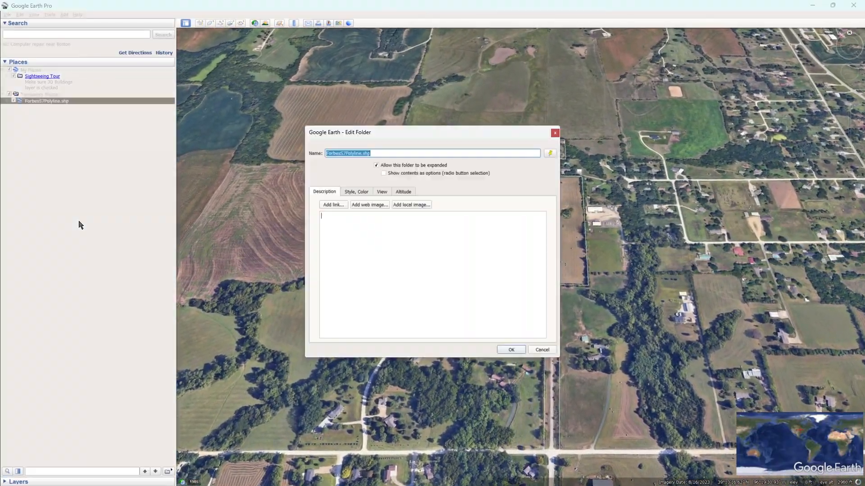
left_click_drag(391, 133, 241, 114)
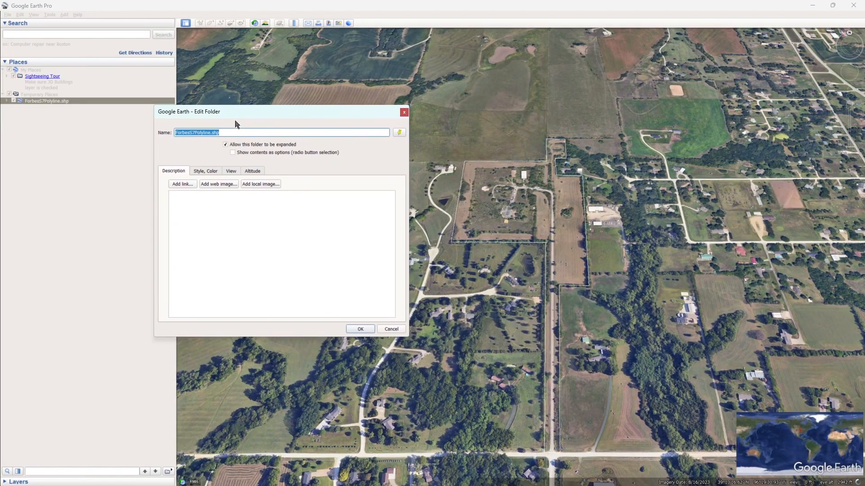
left_click(206, 171)
left_click(194, 198)
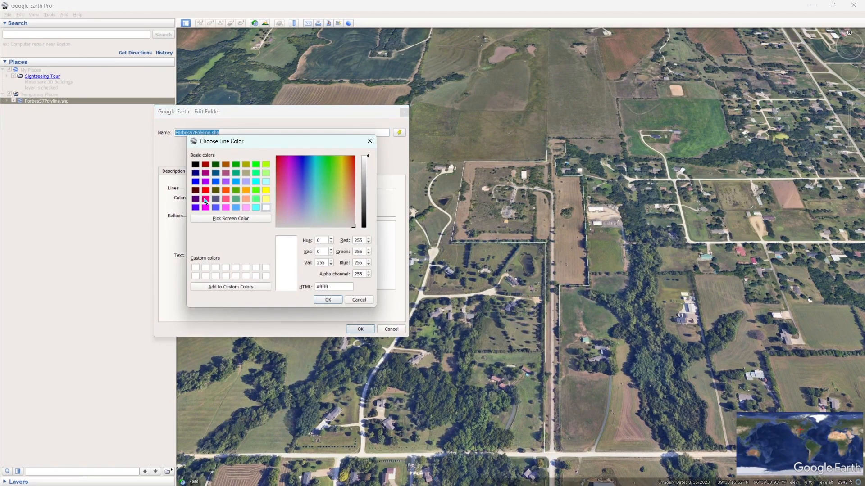
left_click(256, 165)
left_click(337, 300)
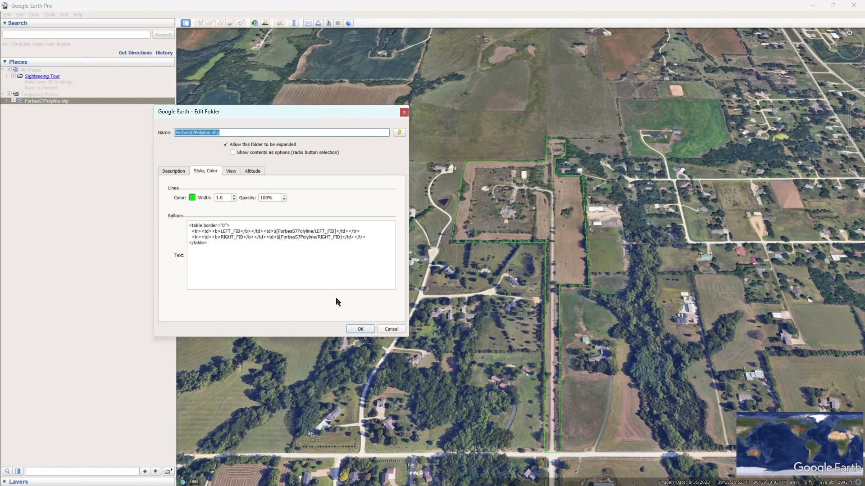
left_click(360, 329)
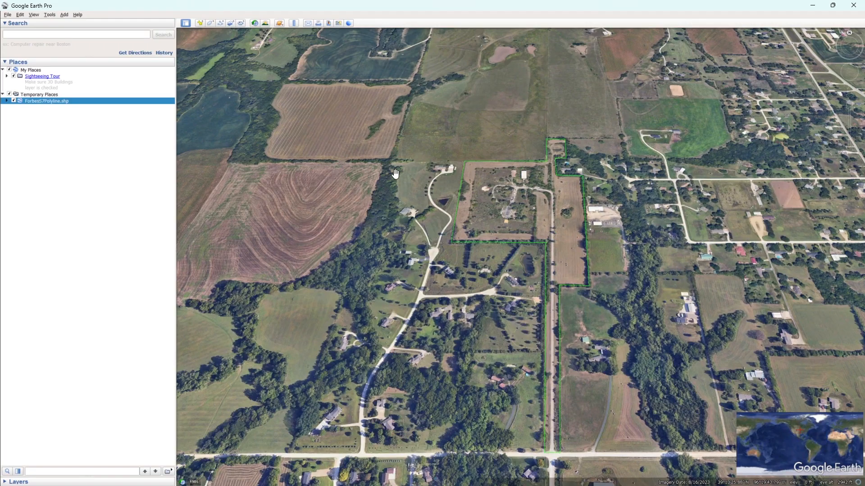
Create a new image overlay from the file 2 - Historical Photo - Plume.jpg.
left_click(231, 26)
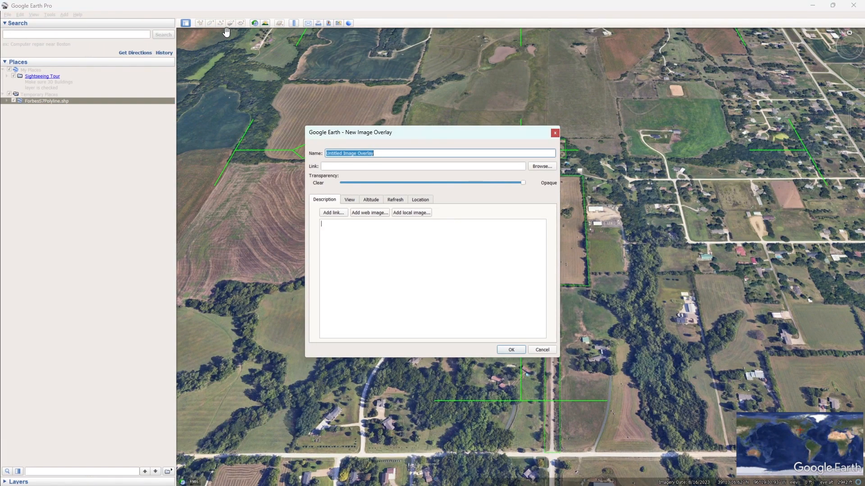
left_click(542, 167)
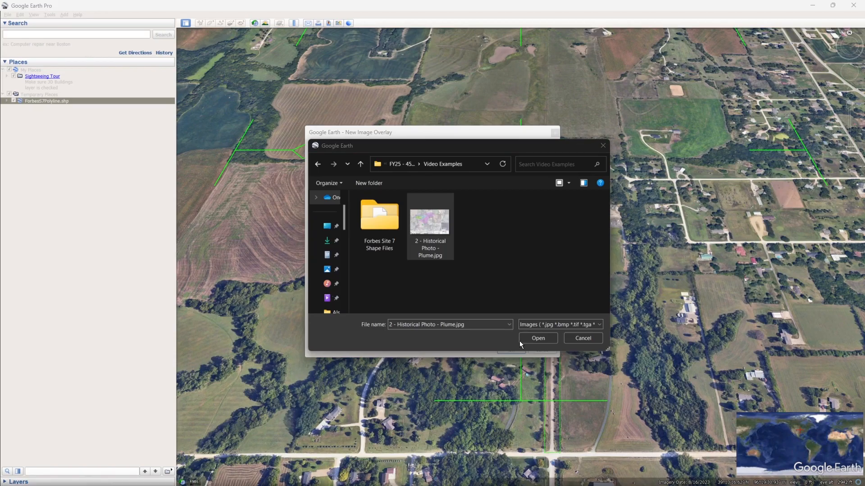
left_click(546, 338)
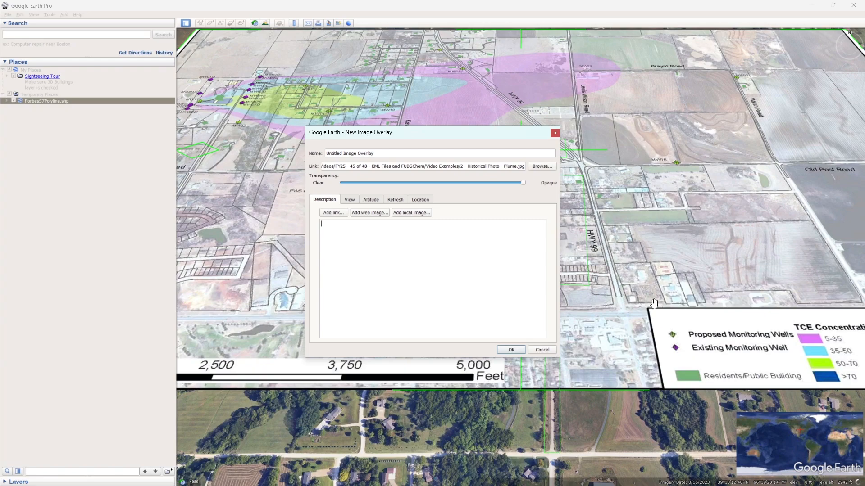
Reposition the image overlay through its location coordinates so the plume map lines up with the site boundary, and save the overlay.
left_click(424, 201)
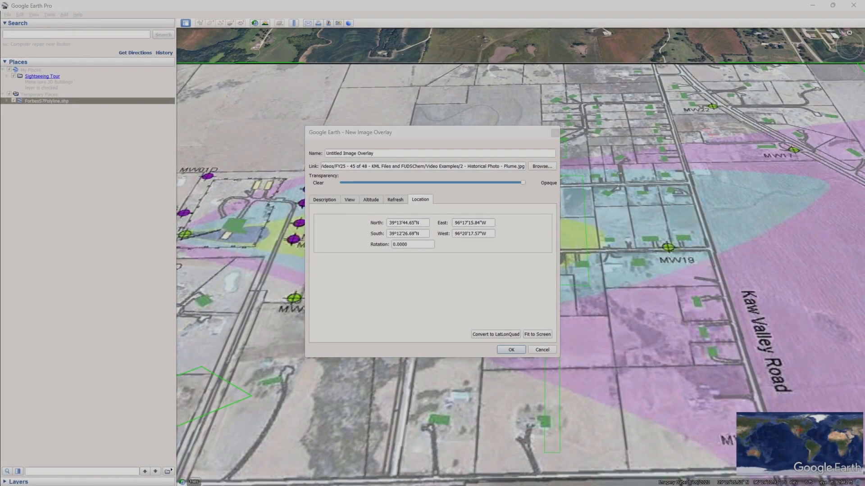
left_click_drag(489, 233, 451, 238)
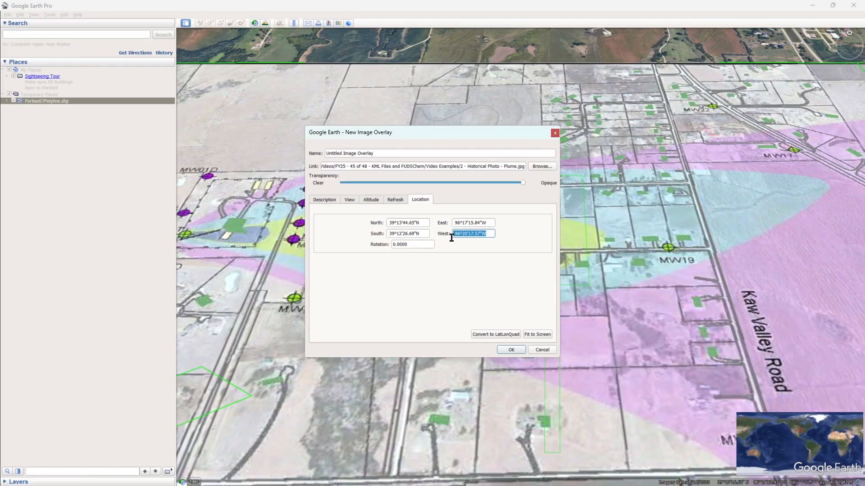
left_click(509, 350)
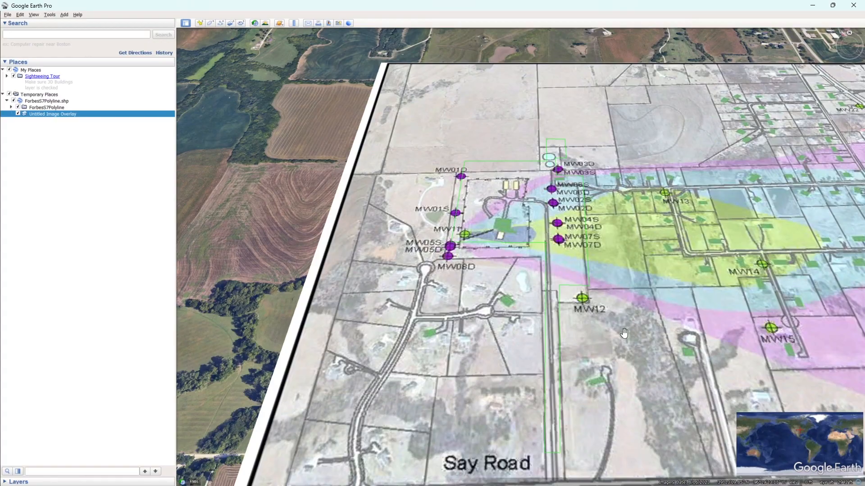
Start a new polygon named TCE Plume with a cyan outline color.
scroll(581, 347, "down", 3)
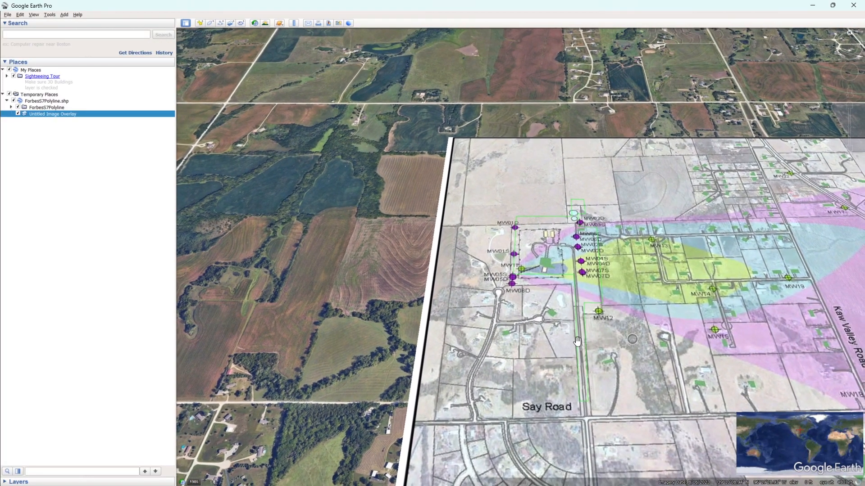
left_click_drag(578, 341, 466, 346)
left_click(210, 23)
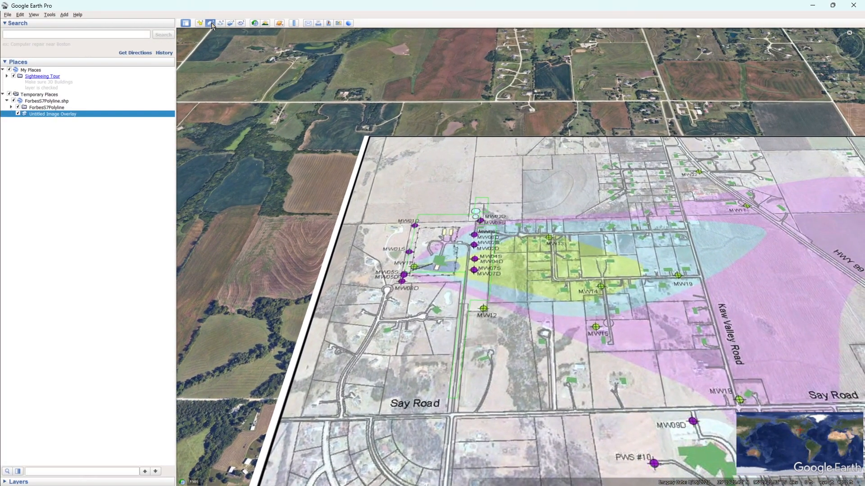
type("TCE Plume")
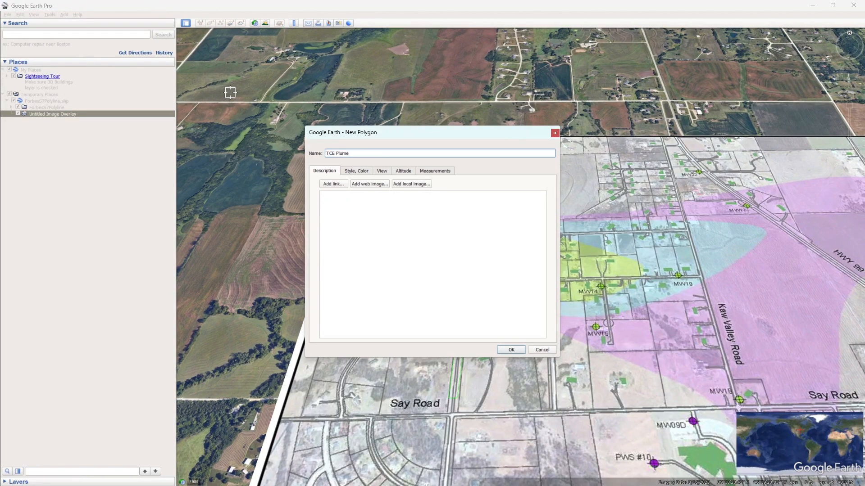
left_click(363, 172)
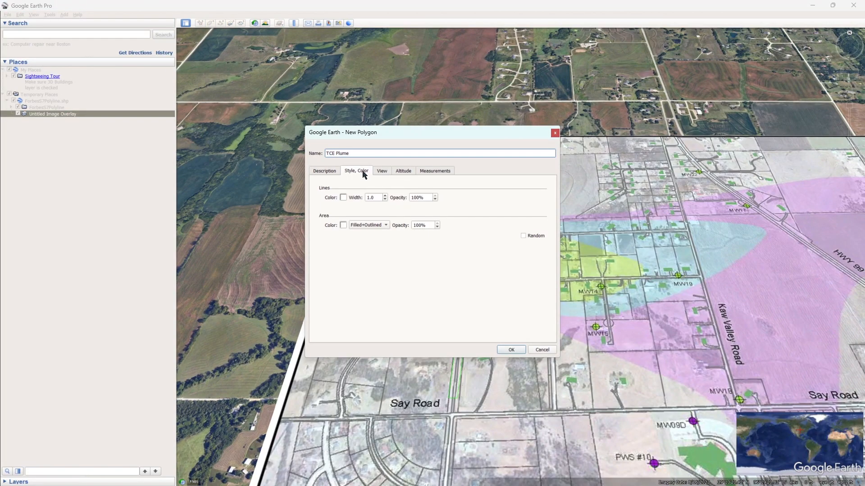
left_click(343, 198)
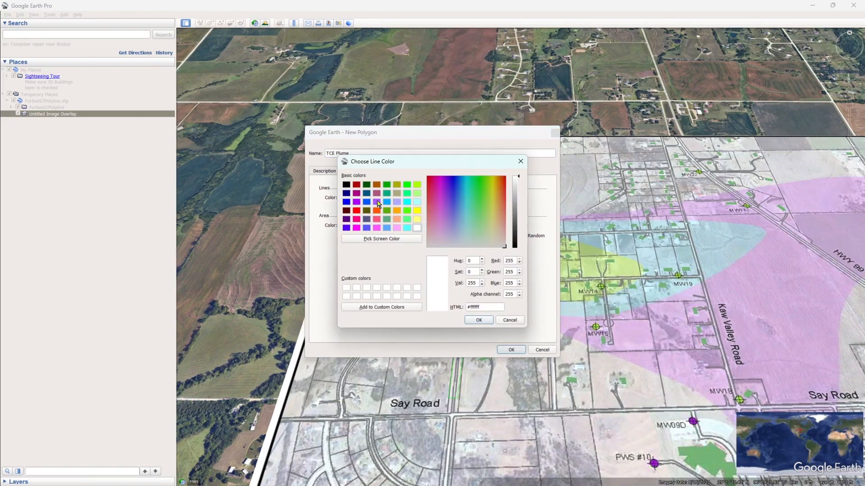
left_click(483, 322)
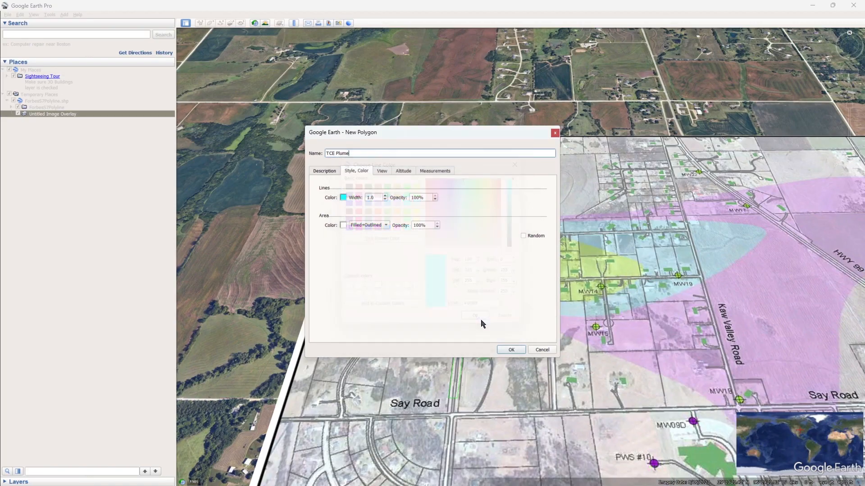
Trace the outer edge of the light-blue concentration zone as the TCE Plume polygon, save it, and hide the historical image overlay.
left_click(761, 229)
left_click(763, 239)
left_click(754, 249)
mouse_move(749, 254)
left_mouse_down()
mouse_move(638, 304)
mouse_move(564, 317)
mouse_move(475, 143)
mouse_move(323, 151)
left_mouse_up()
mouse_move(561, 317)
left_mouse_down()
mouse_move(435, 272)
mouse_move(452, 235)
mouse_move(689, 209)
mouse_move(761, 230)
left_mouse_up()
left_click(358, 359)
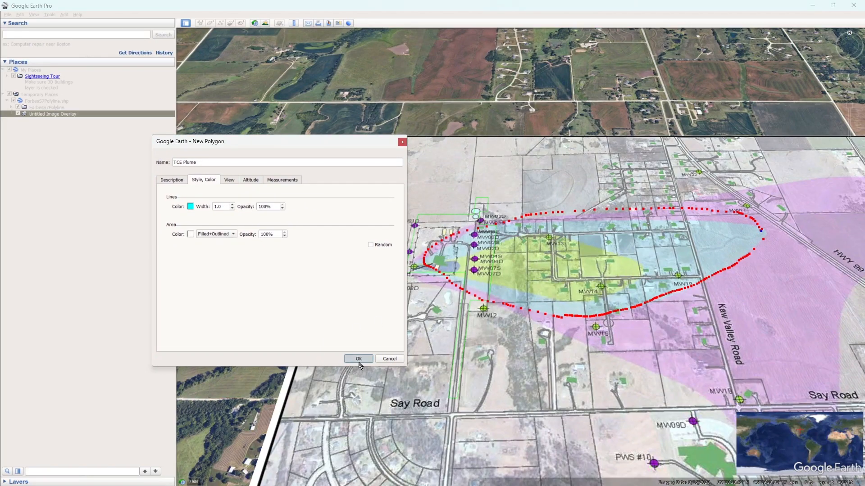
left_click(18, 114)
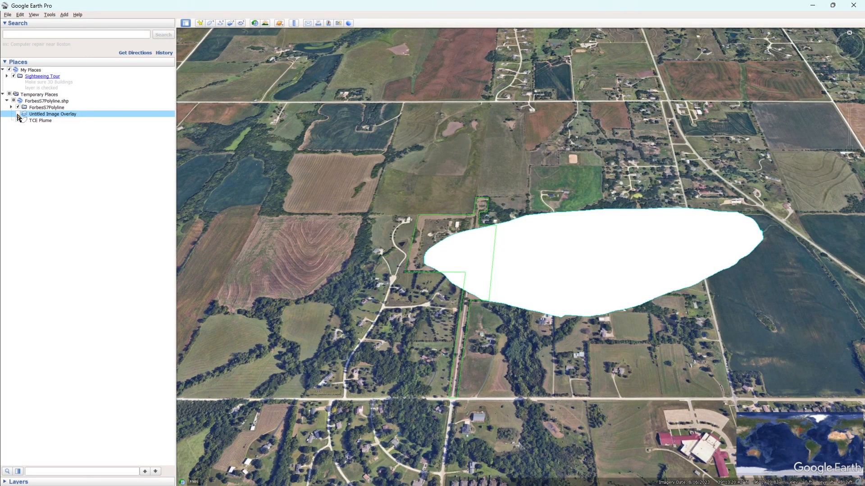
left_click(220, 23)
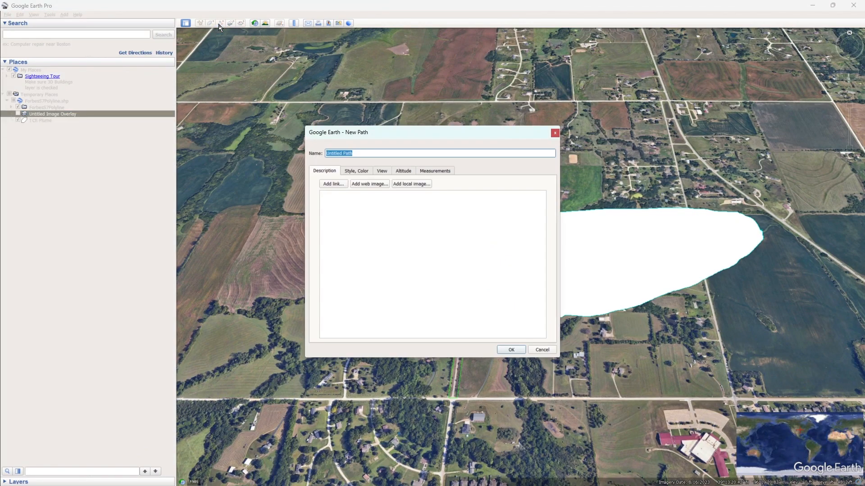
left_click(541, 350)
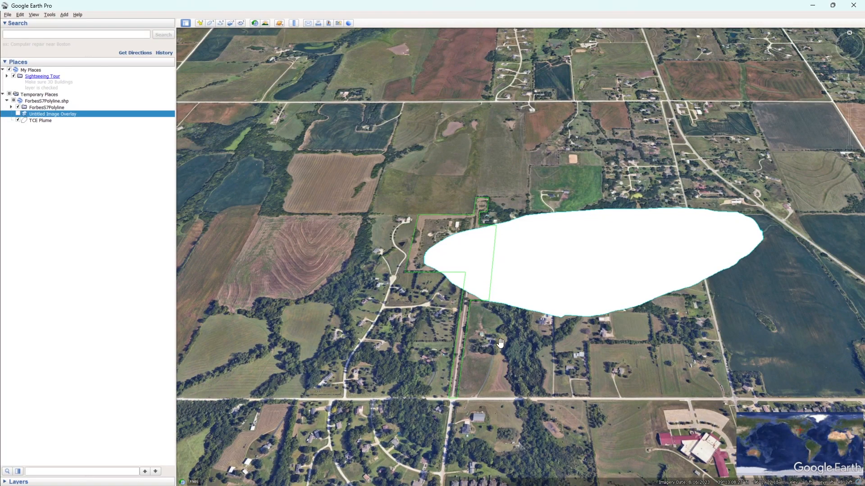
left_click(60, 121)
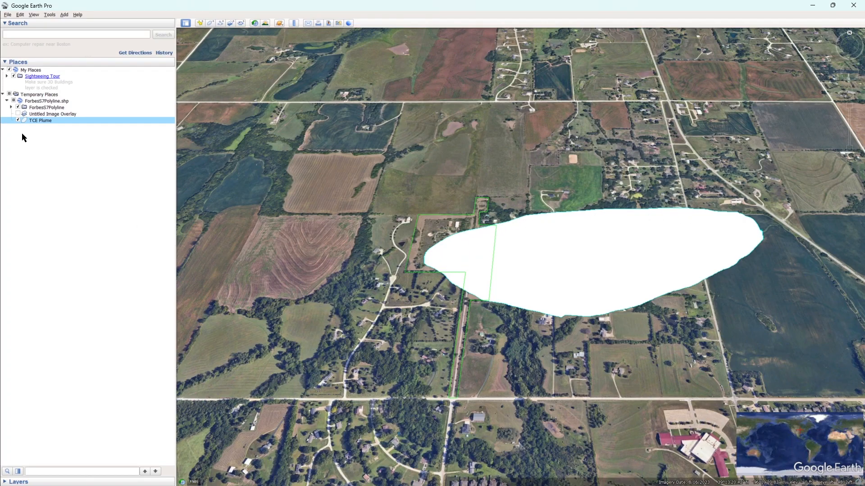
left_click(18, 120)
left_click(19, 121)
Save the TCE Plume polygon in KML format as TCE Plume.kml in the Downloads folder.
right_click(38, 121)
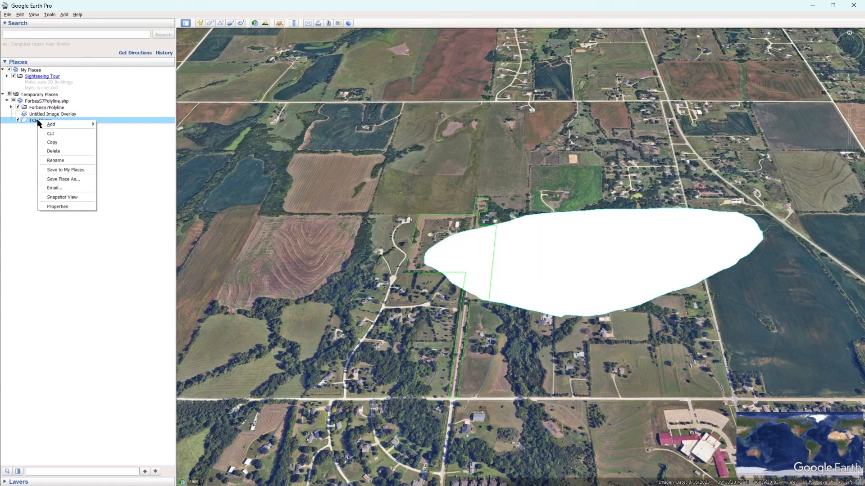
left_click(65, 178)
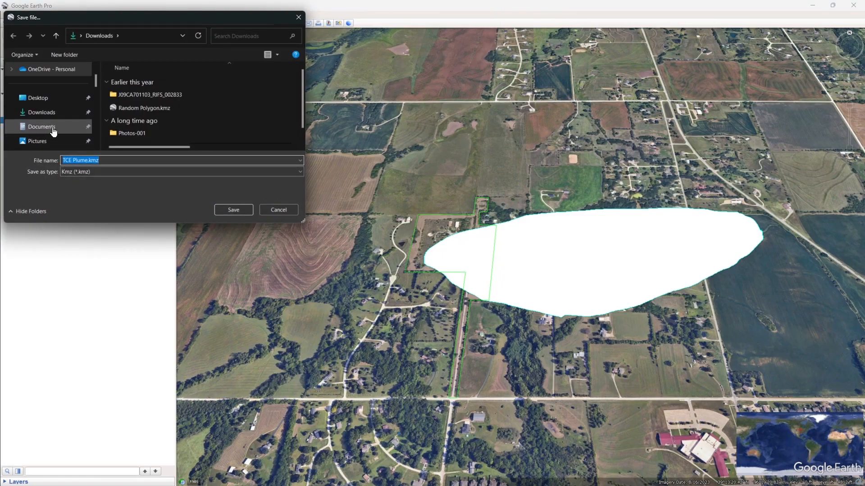
left_click(93, 172)
left_click(92, 188)
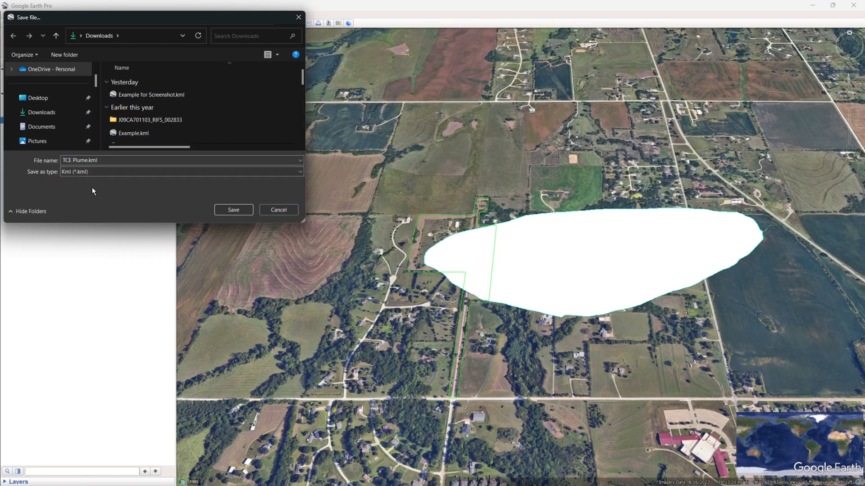
left_click(243, 210)
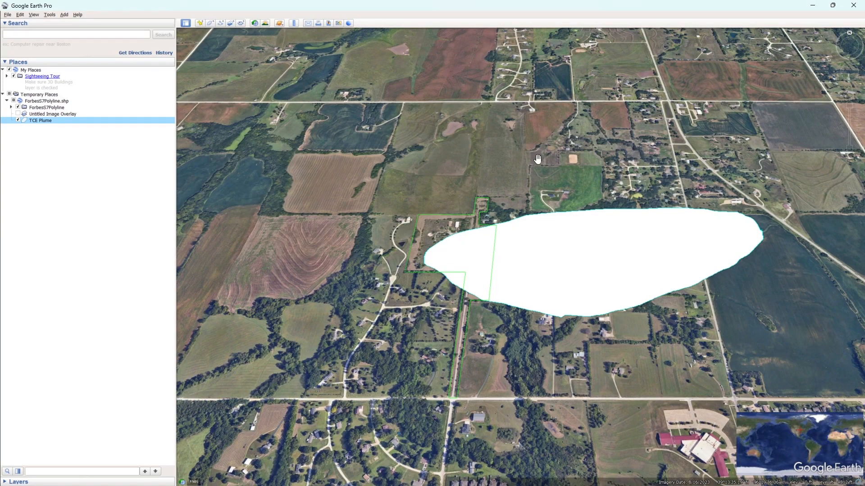
Switch to FUDSChem in the browser and open the file properties of the pending TCE Plume file under Library - File Submission.
left_click(813, 6)
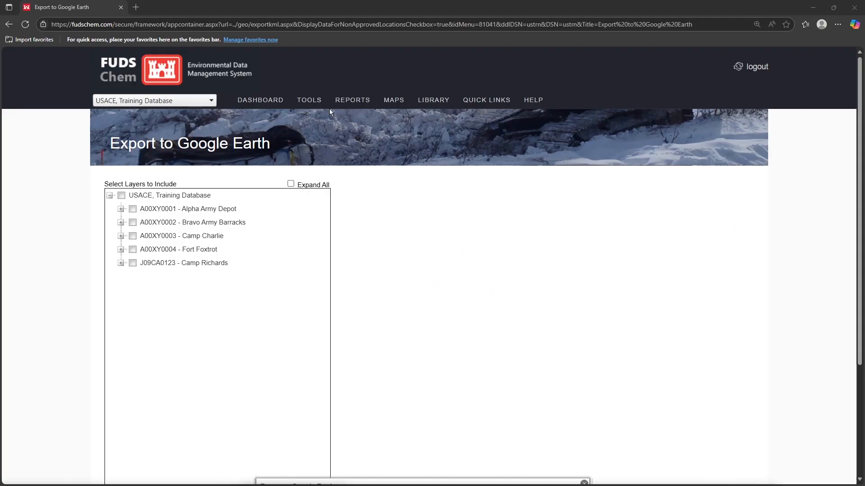
left_click(309, 100)
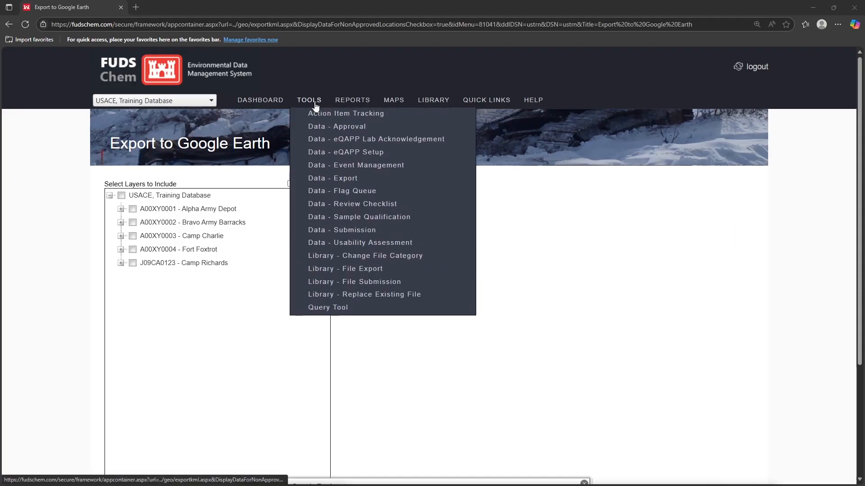
left_click(422, 283)
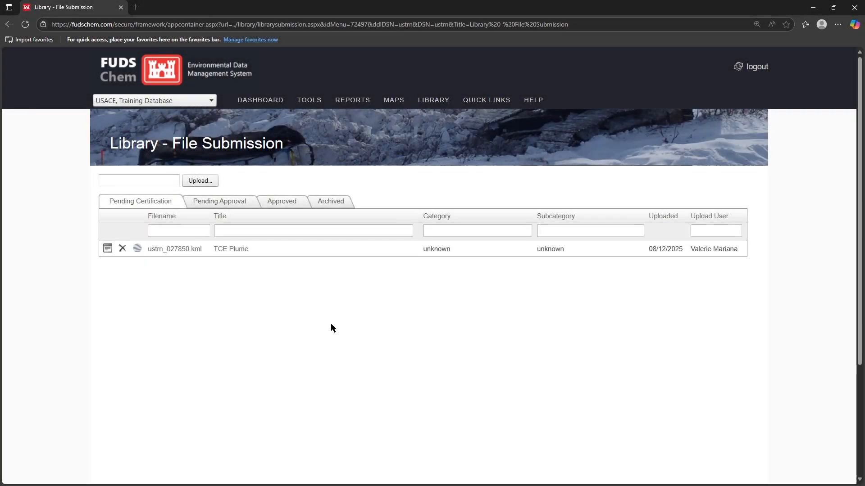
left_click(107, 249)
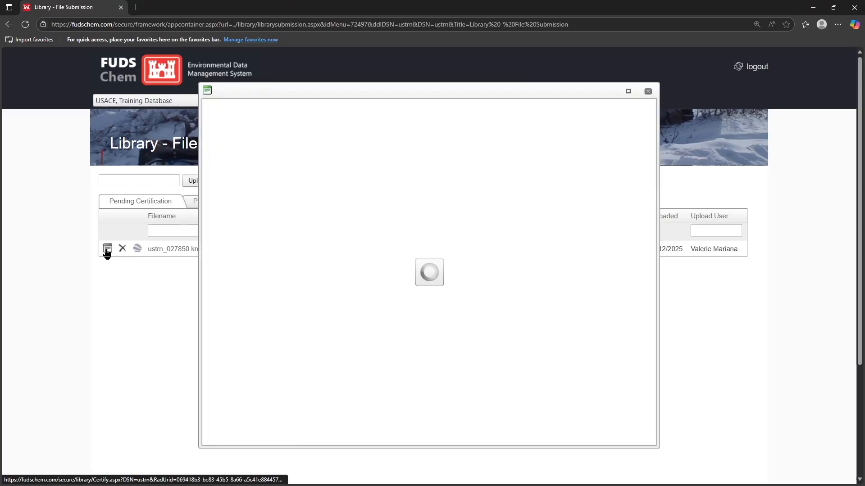
Set the file's publication date to today's date, August 12, 2025, and permit access to General Users.
left_click(365, 193)
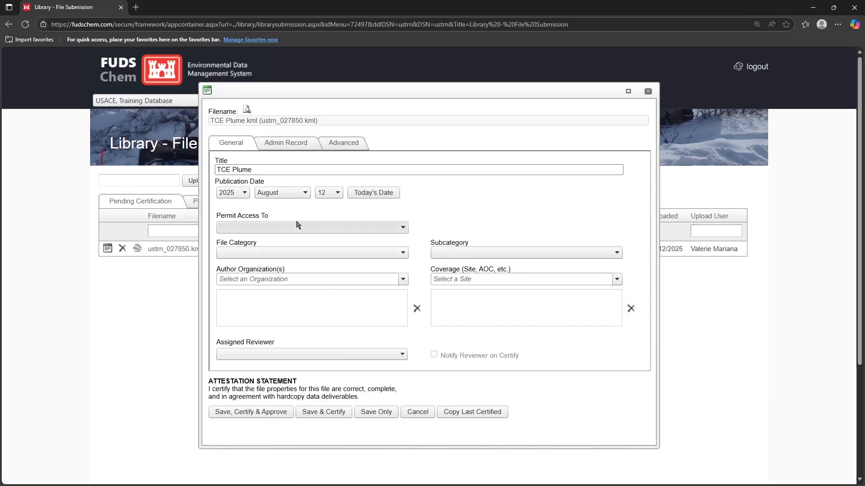
left_click(319, 229)
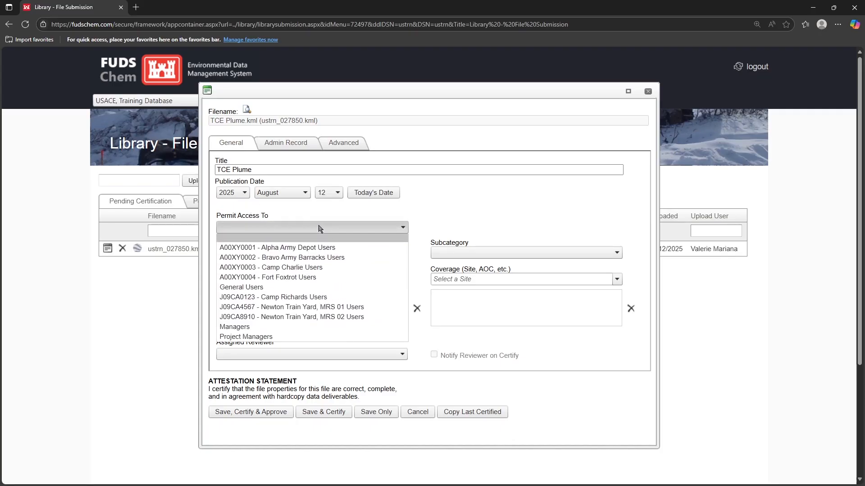
left_click(319, 289)
Assign the file to the category J09CA0123 - Camp Richards with the subcategory KML Layers.
left_click(307, 253)
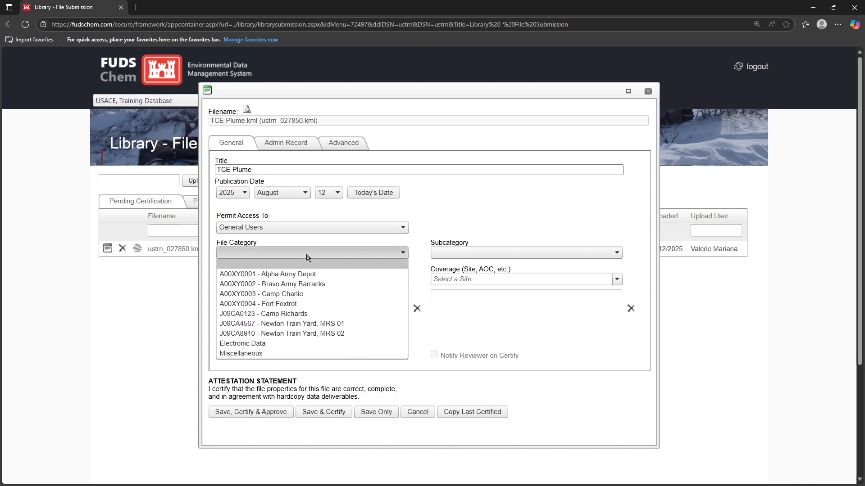
left_click(314, 315)
left_click(464, 253)
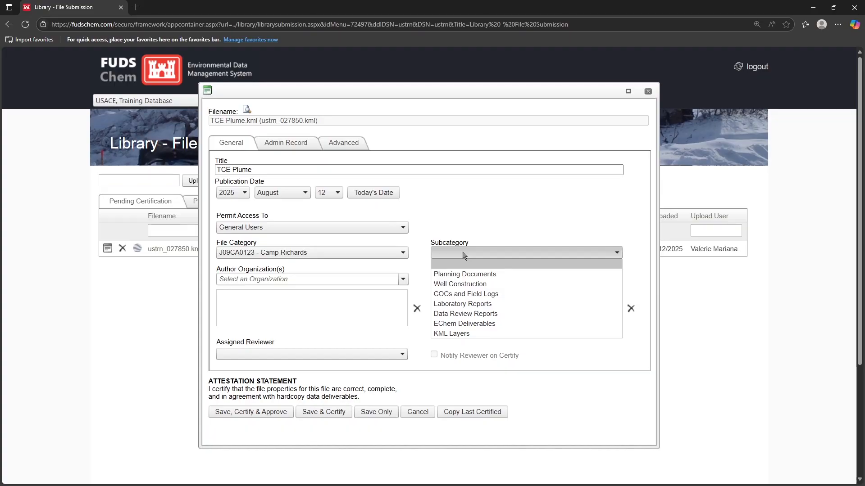
left_click(474, 334)
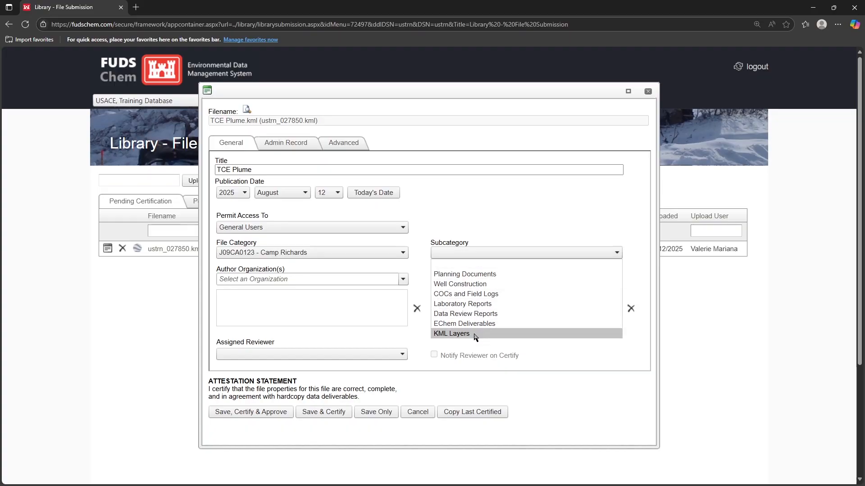
Add Environmental Synectics, Inc. as the author organization and J09CA0123 - Camp Richards as the coverage.
left_click(368, 279)
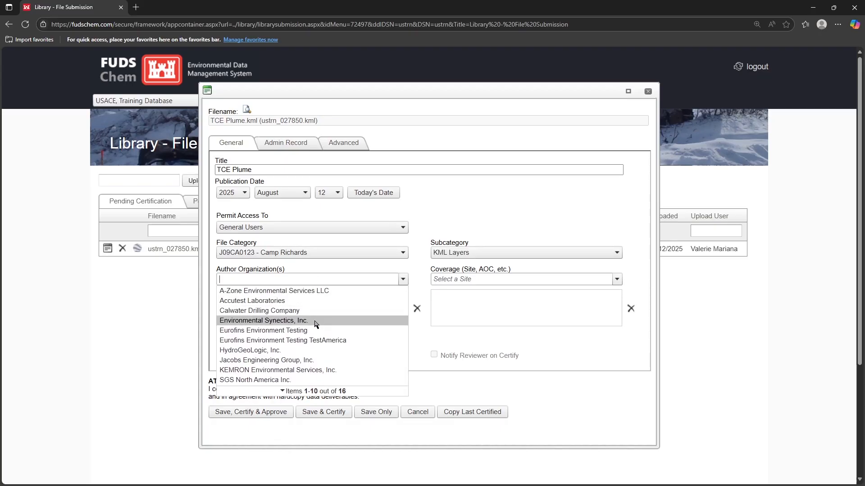
left_click(315, 321)
left_click(510, 283)
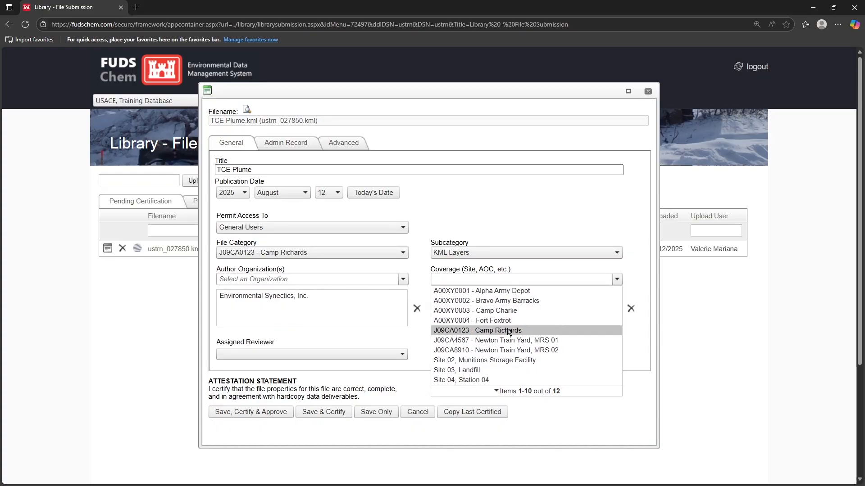
left_click(508, 332)
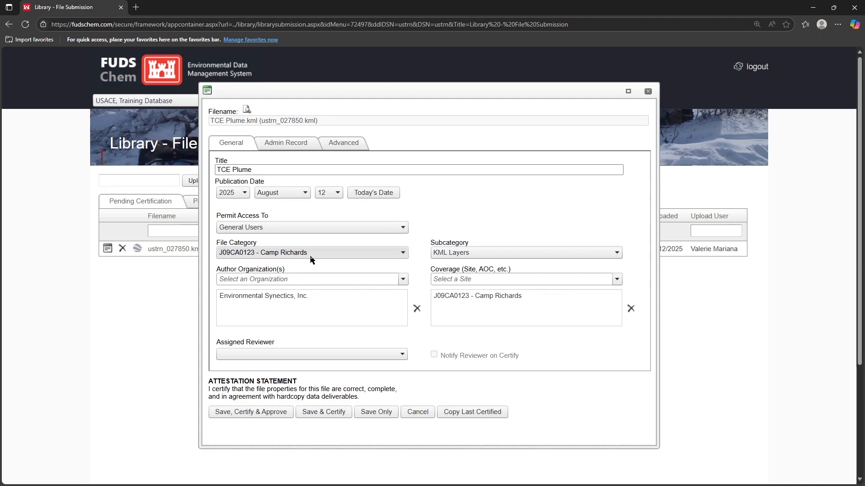
Choose the assigned reviewer for the file and enable notifying the reviewer on certification.
left_click(396, 355)
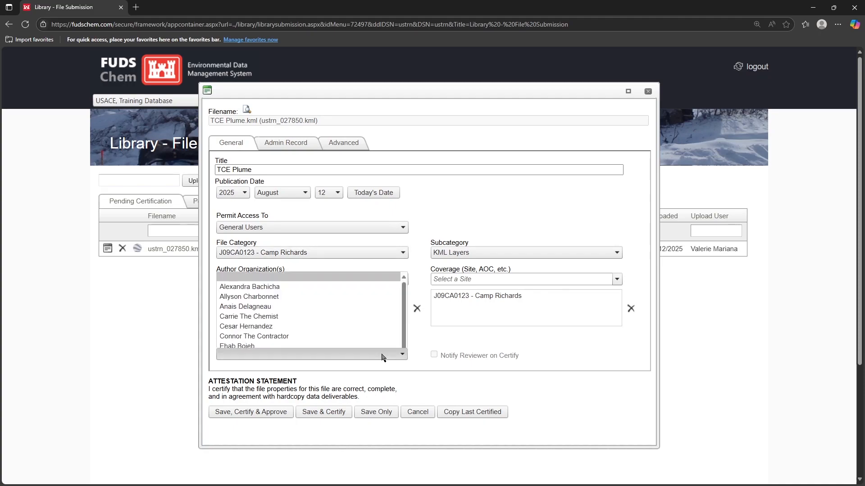
left_click(289, 342)
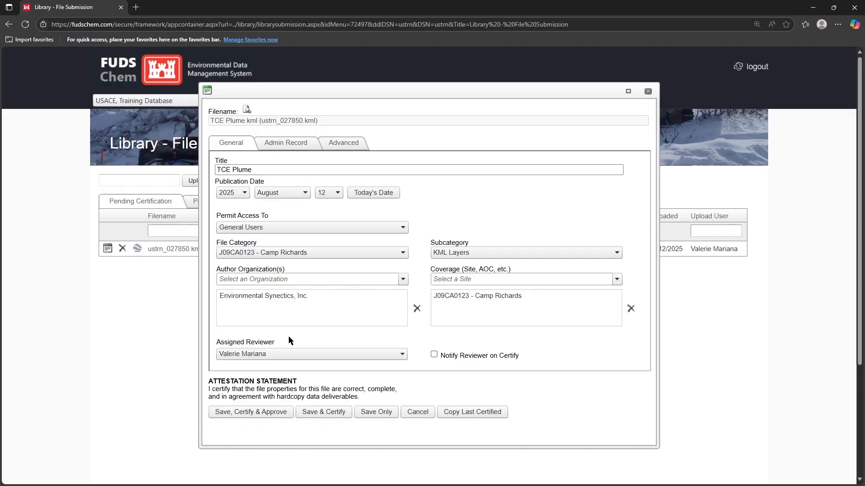
left_click(434, 355)
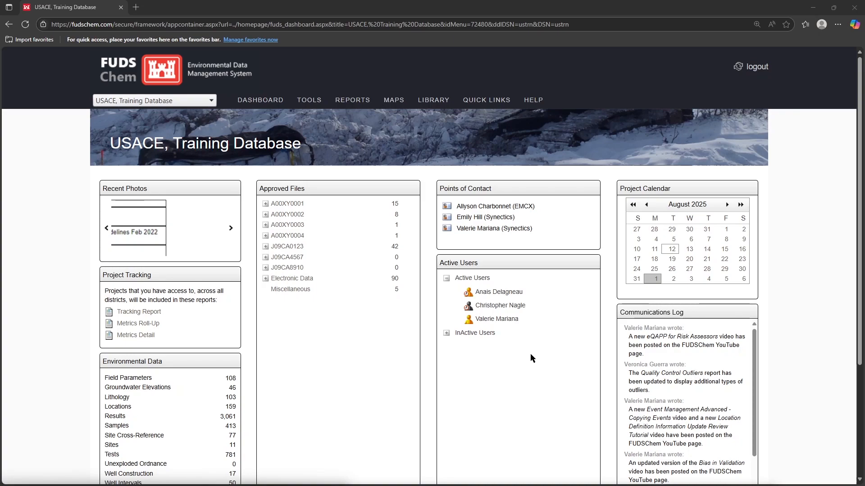
Go to Export to Google Earth and select the TCE Plume layer under J09CA0123 - Camp Richards.
mouse_move(394, 103)
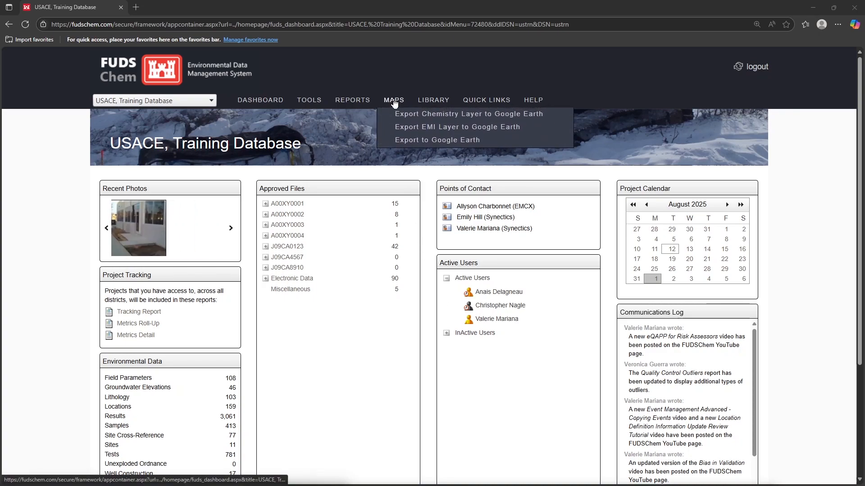
left_click(500, 142)
left_click(121, 263)
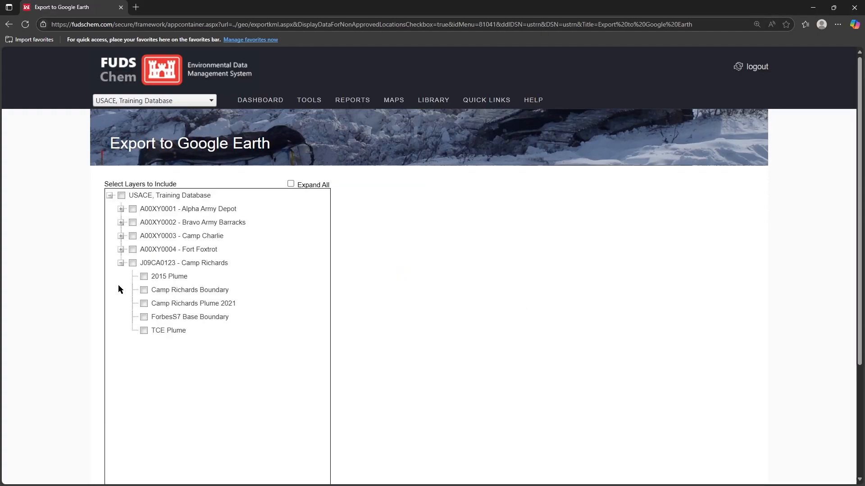
left_click(145, 331)
Create a Location Definition (LDI) file on the Data - Submission page for the Camp Richards, LTM project, and close its editor.
mouse_move(310, 101)
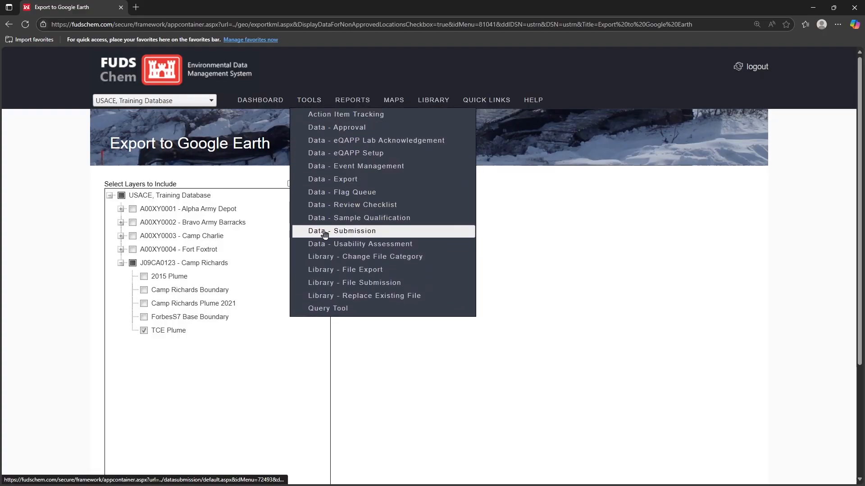
left_click(425, 233)
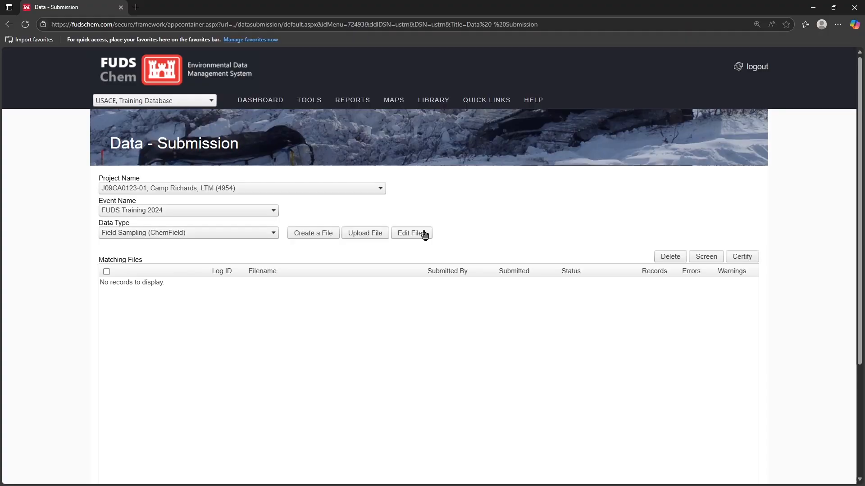
left_click(193, 233)
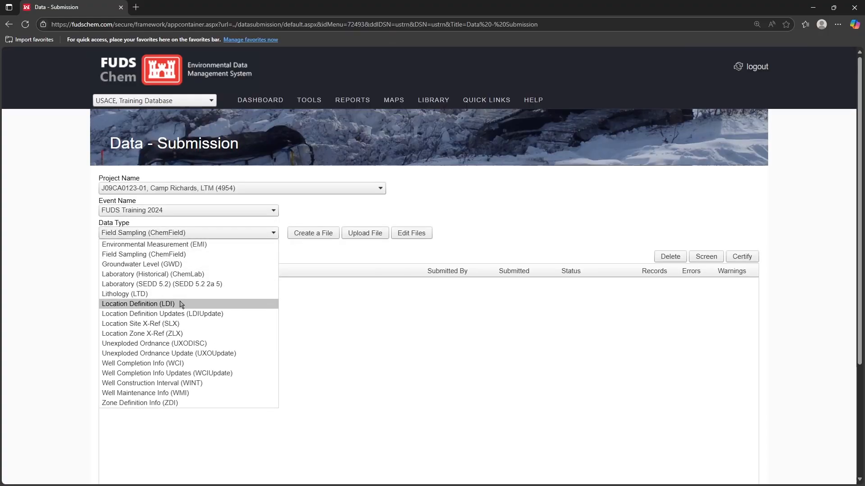
left_click(183, 303)
left_click(309, 234)
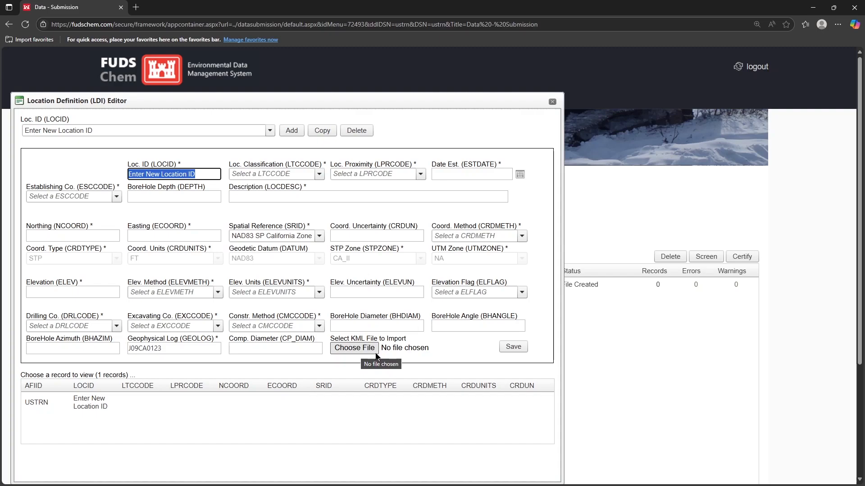
left_click(552, 102)
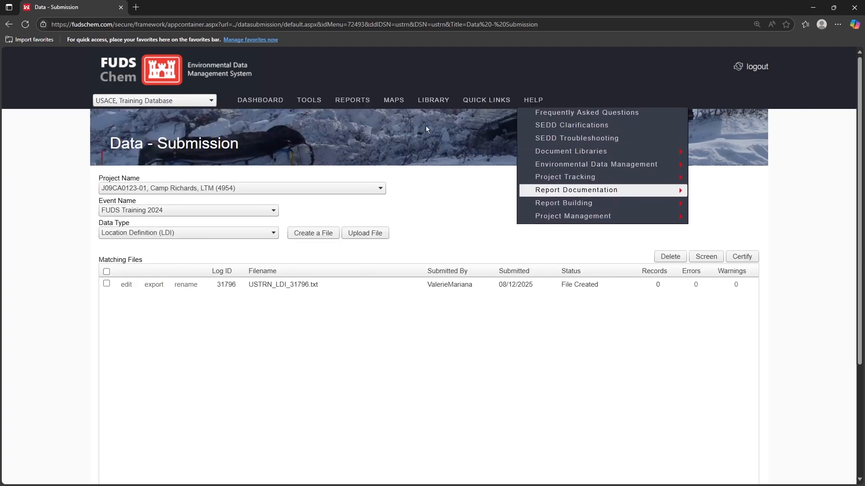
Export all J09CA0123 - Camp Richards layers to KML from Export to Google Earth and open the downloaded file in Google Earth Pro.
mouse_move(394, 100)
left_click(403, 143)
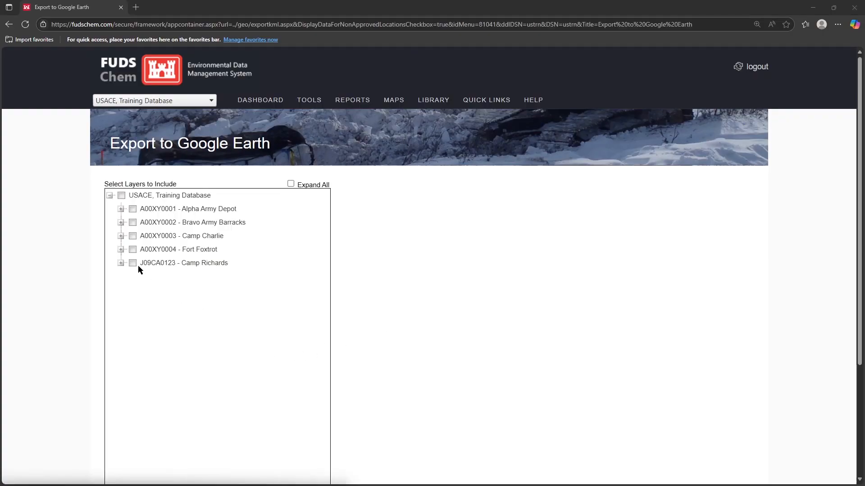
left_click(132, 263)
scroll(391, 237, "down", 1)
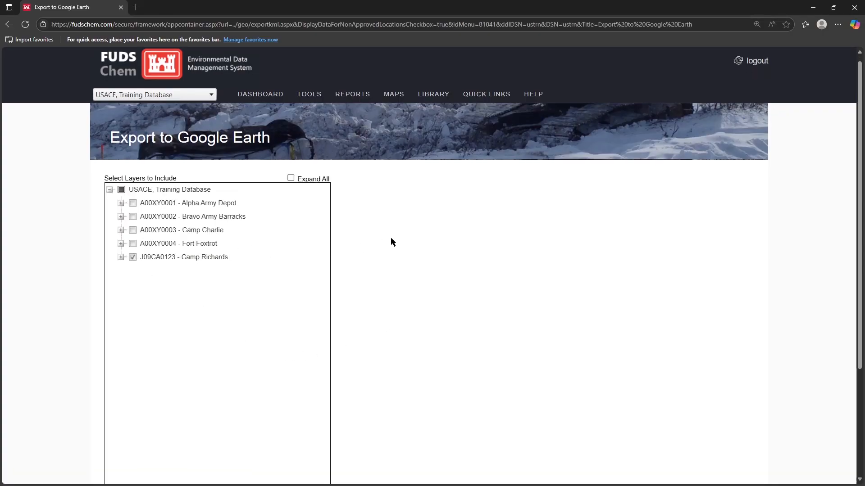
scroll(390, 243, "down", 3)
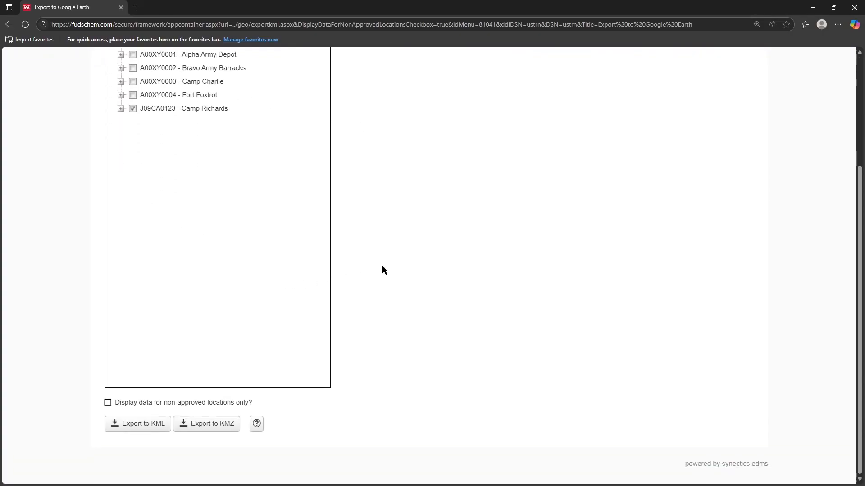
left_click(158, 427)
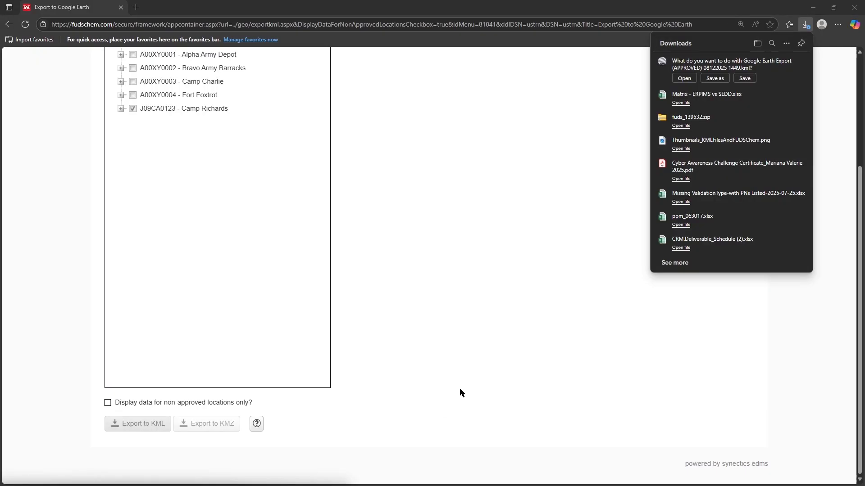
left_click(684, 78)
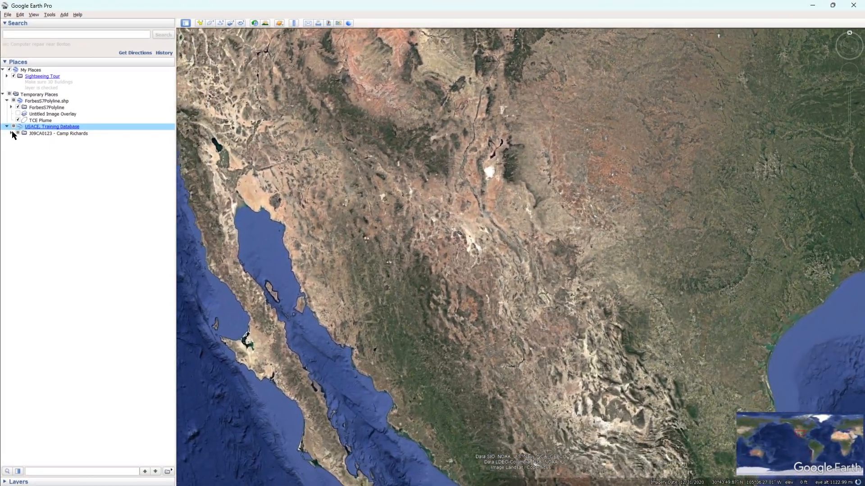
Turn on decision unit VID-ISM001 in the Camp Richards layers and show its location details.
left_click(11, 133)
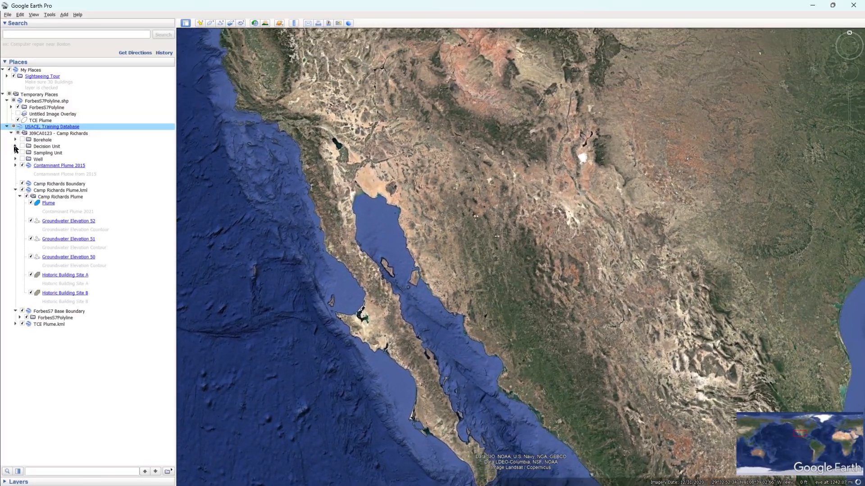
left_click(15, 147)
left_click(27, 154)
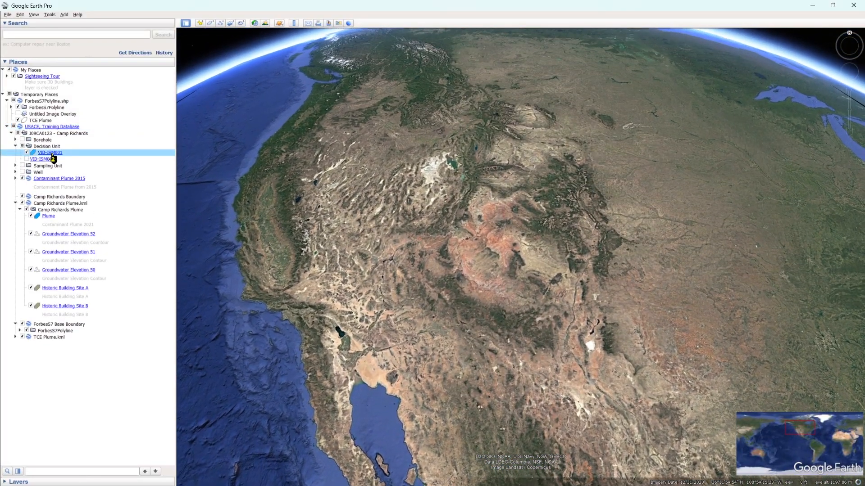
left_click(50, 152)
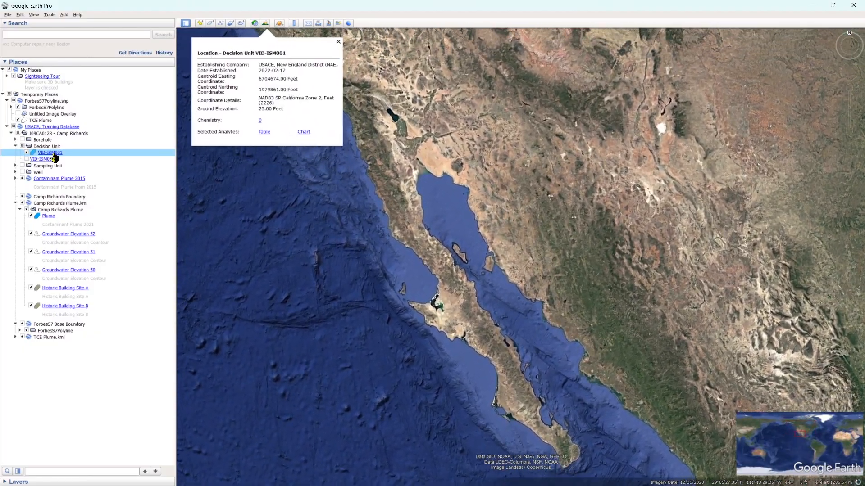